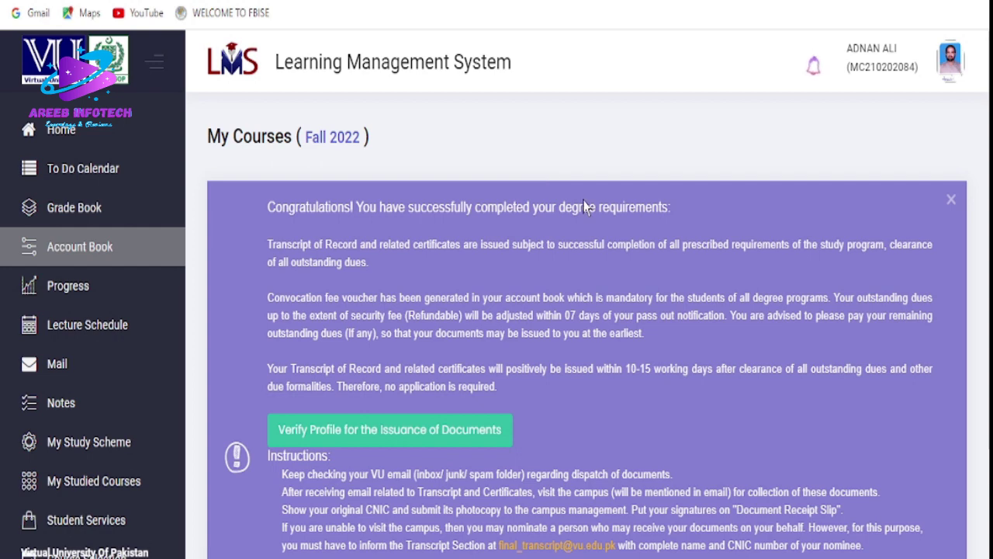
Step: Open the Account Book and find the payment status of the last challan, the Misc one for 2000
click(99, 259)
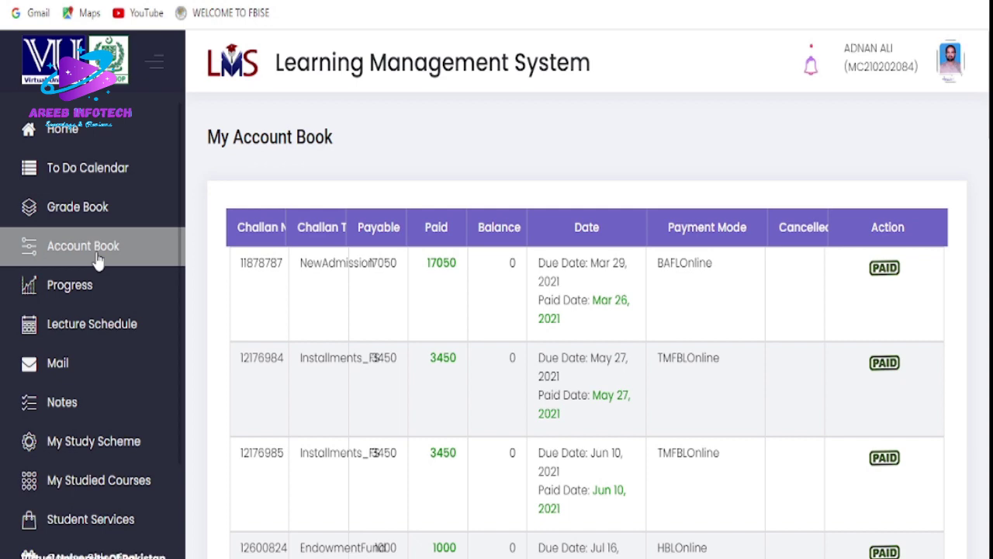
scroll(587, 326, down, 5)
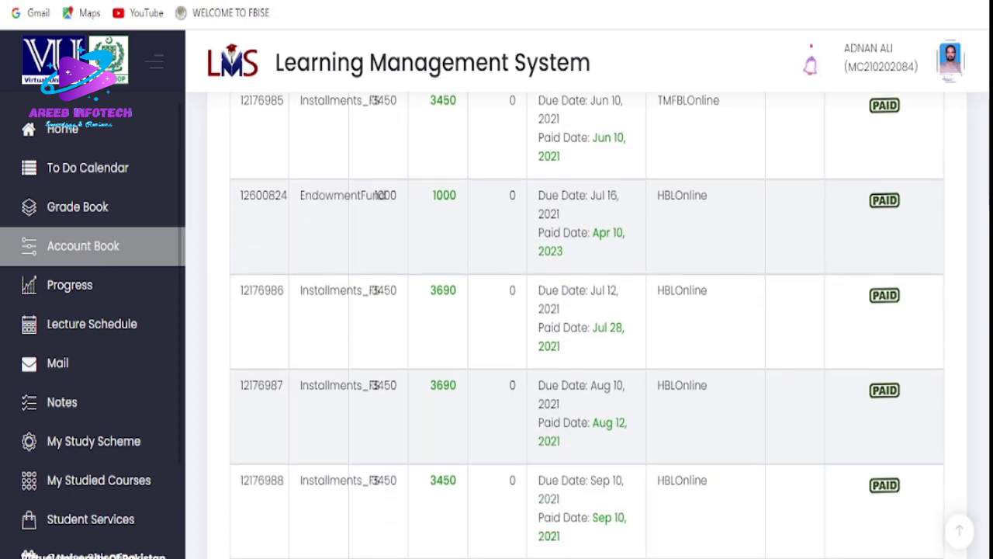
scroll(587, 326, down, 9)
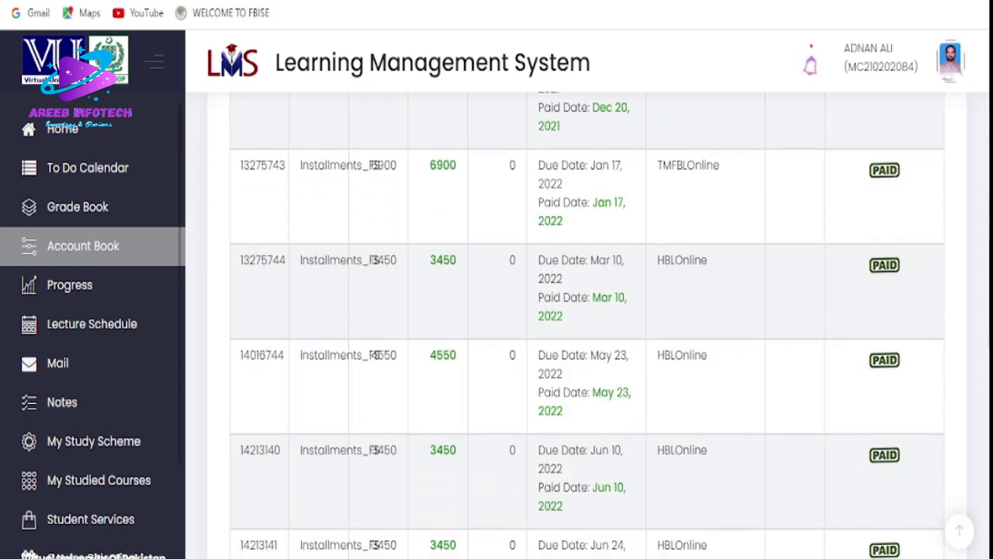
scroll(588, 326, down, 10)
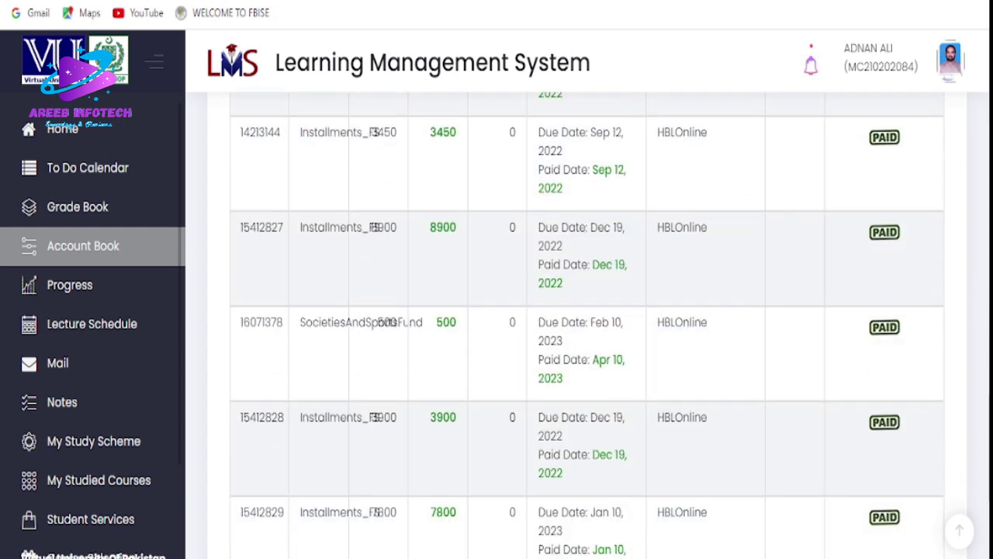
scroll(588, 326, down, 4)
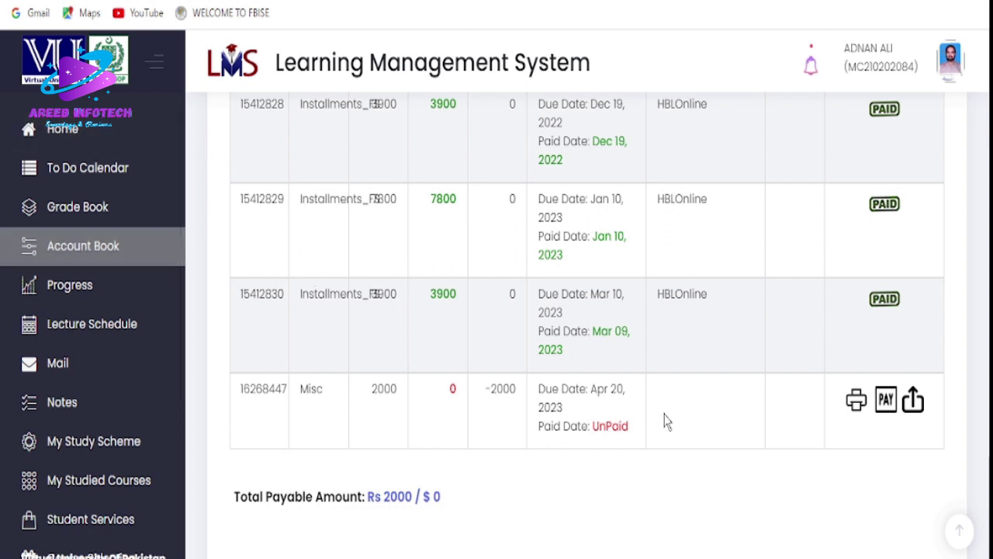
double_click(614, 427)
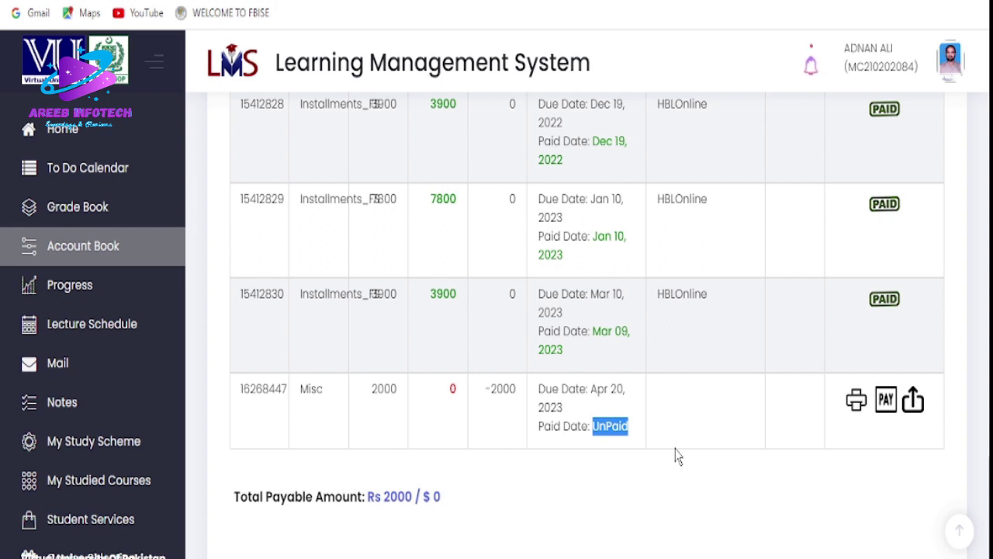
Step: Check the paid amounts of the SocietiesAndSportsFund and EndowmentFund challans in the Account Book
scroll(675, 456, up, 3)
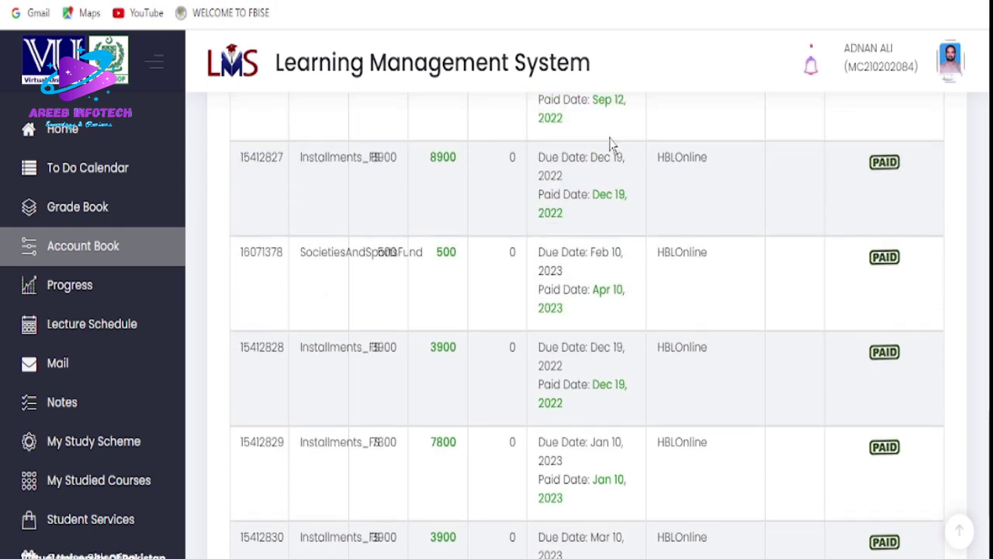
double_click(445, 251)
scroll(446, 248, up, 9)
scroll(446, 249, up, 13)
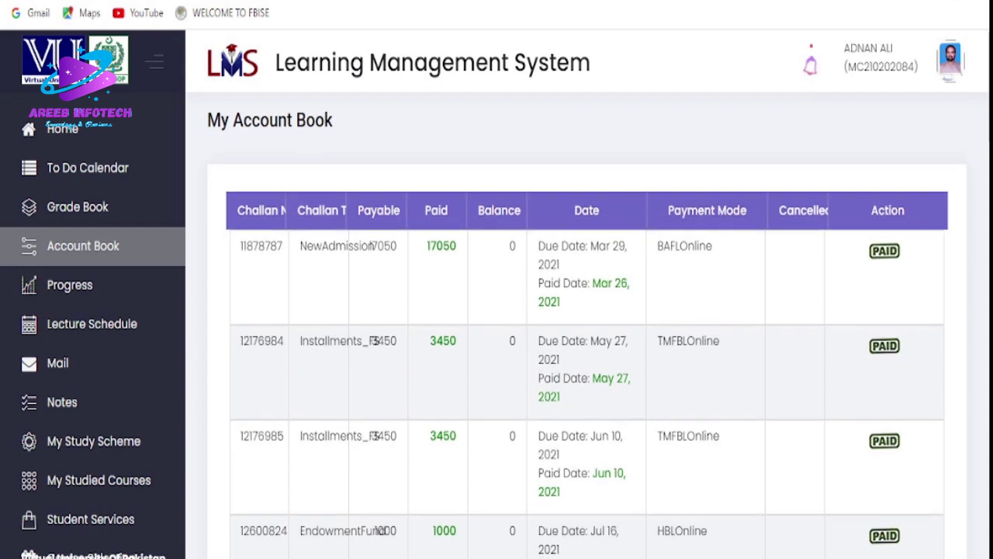
scroll(445, 248, down, 2)
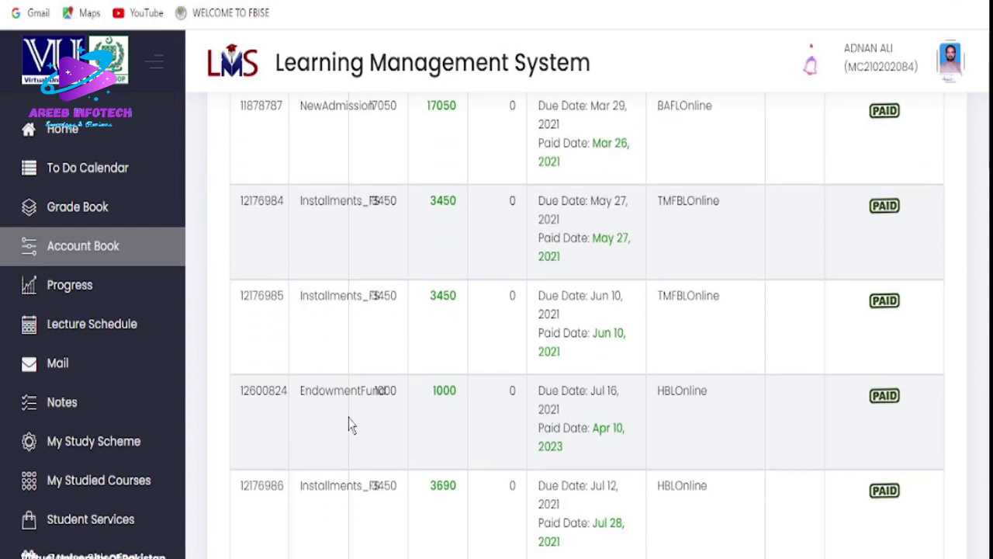
double_click(448, 392)
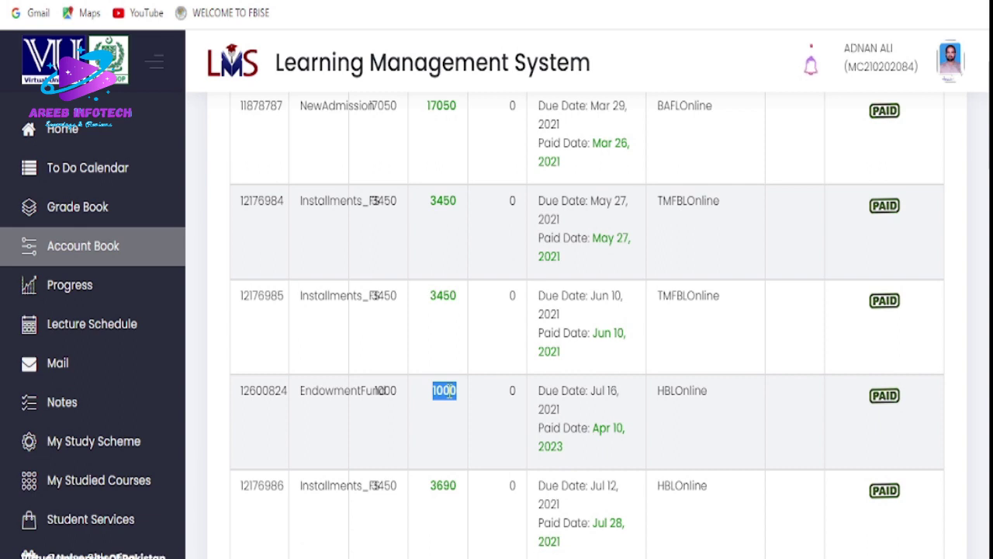
Step: Check the due date of the unpaid Misc challan at the end of the Account Book
scroll(448, 391, down, 10)
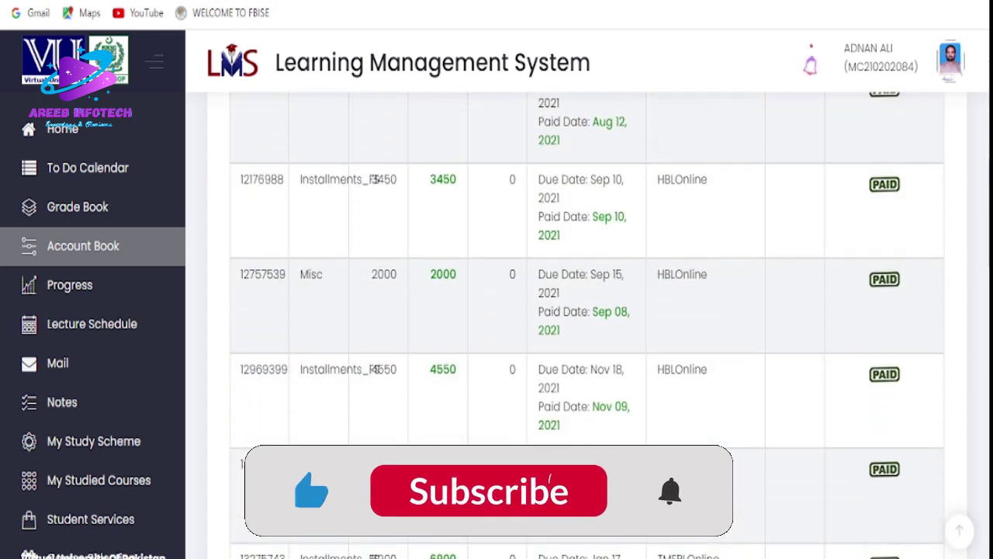
scroll(587, 310, down, 10)
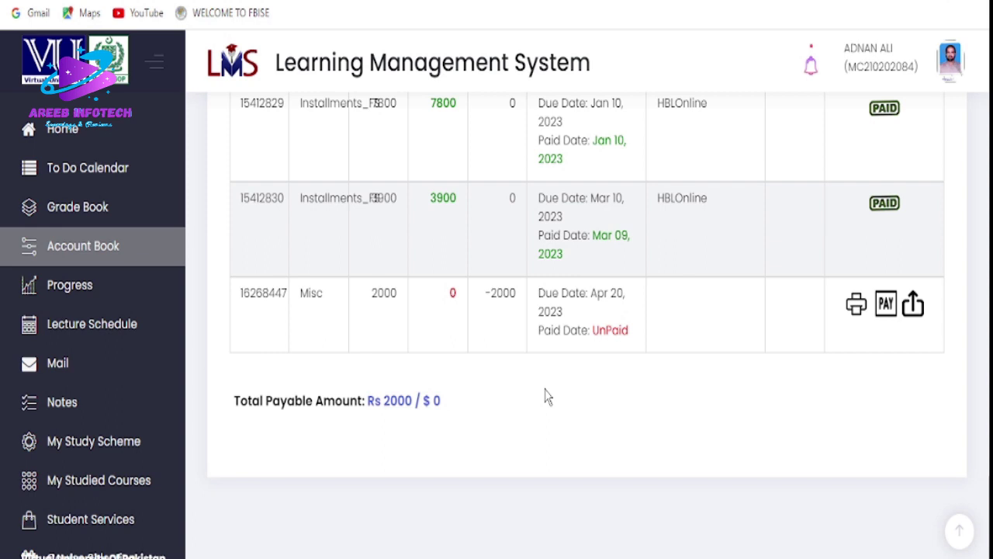
double_click(595, 293)
drag(630, 300, 625, 300)
double_click(594, 294)
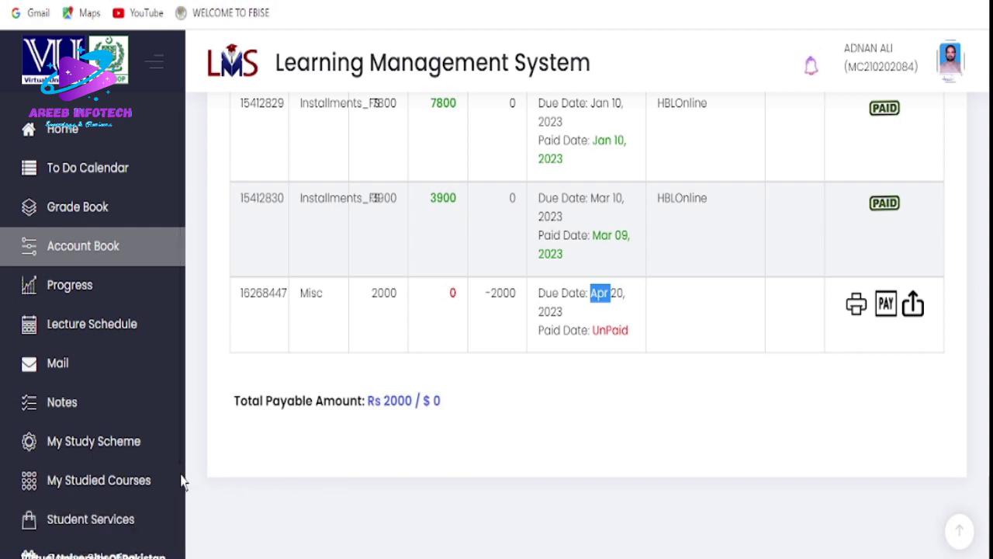
Step: Open the Security Refund application from Student Services and check the student's details and current fee balance
click(101, 522)
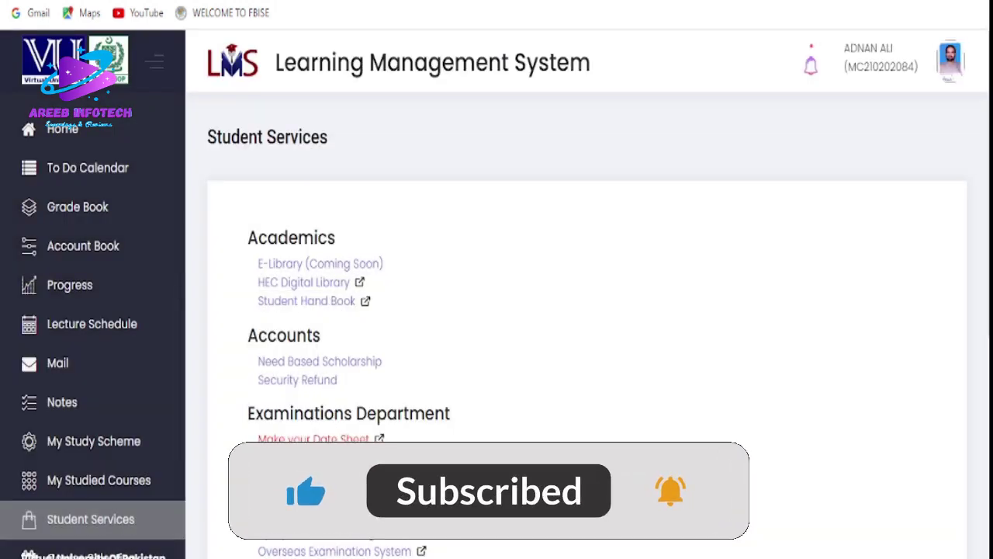
click(323, 384)
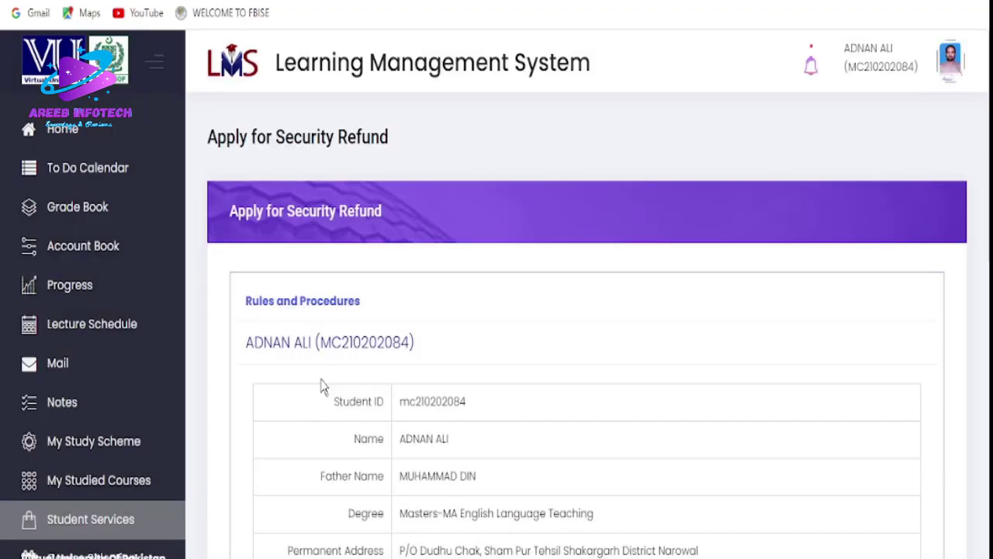
scroll(323, 387, down, 3)
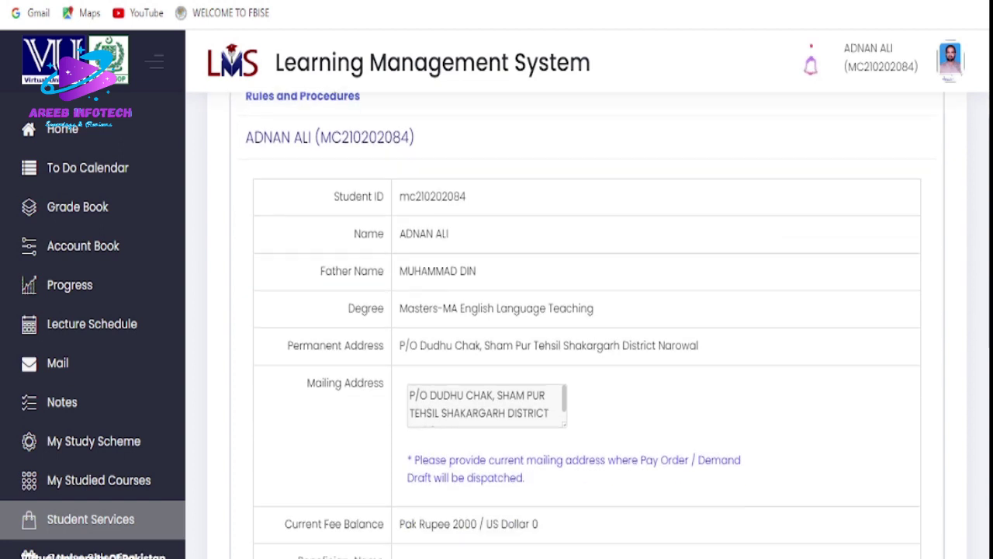
scroll(587, 325, down, 2)
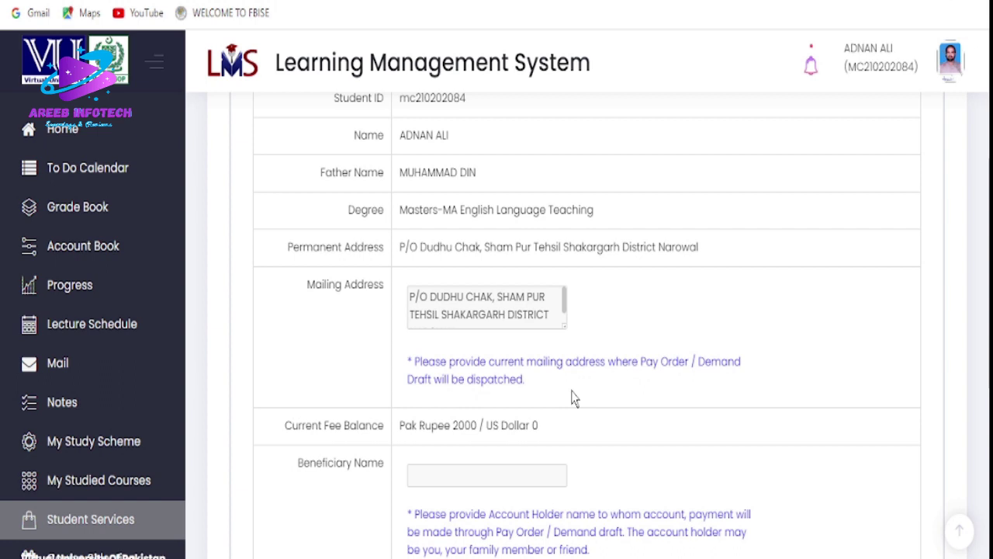
triple_click(554, 433)
scroll(554, 433, down, 2)
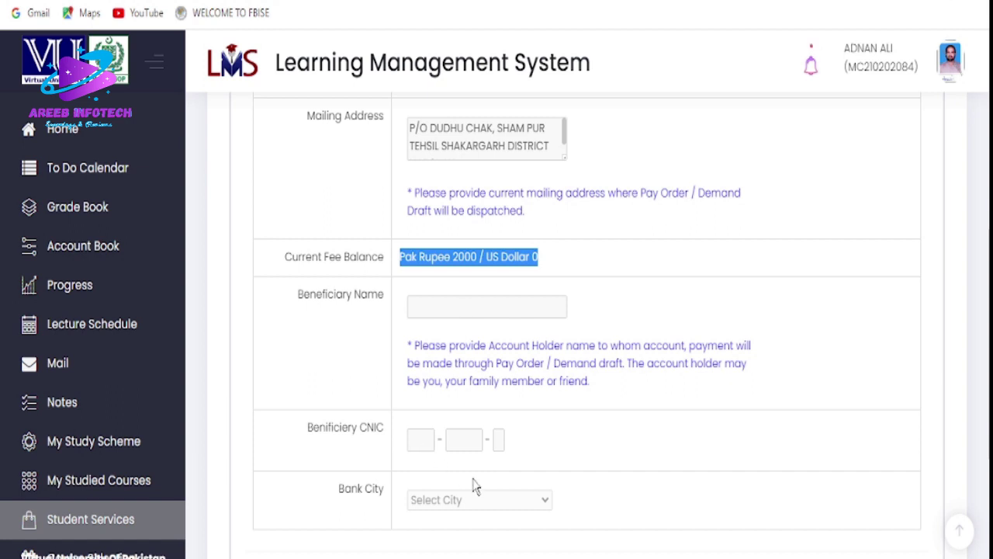
Step: Review the refund form's beneficiary name, CNIC and bank city fields and its request submission section
scroll(511, 508, down, 2)
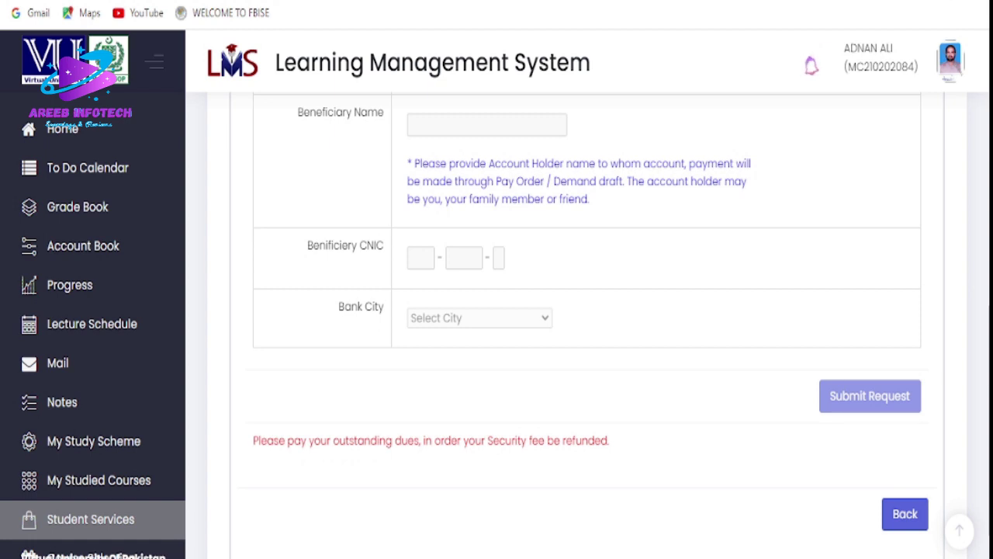
scroll(587, 309, up, 1)
scroll(588, 309, up, 1)
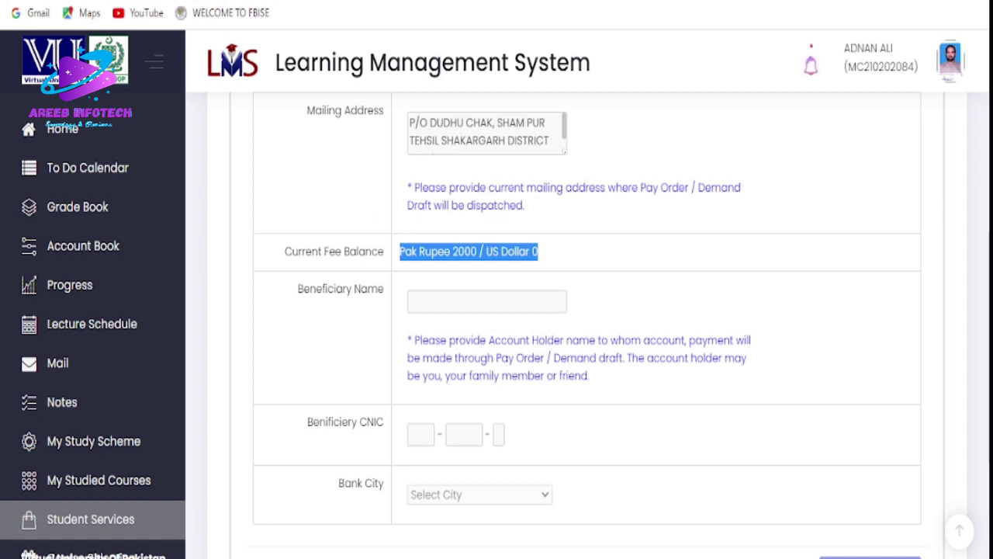
click(522, 307)
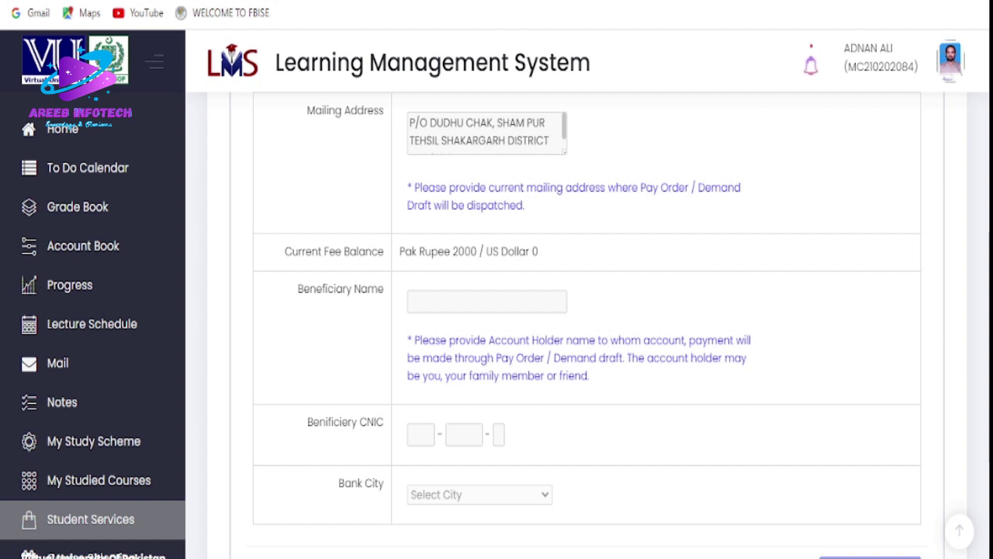
scroll(587, 305, down, 2)
scroll(861, 475, down, 1)
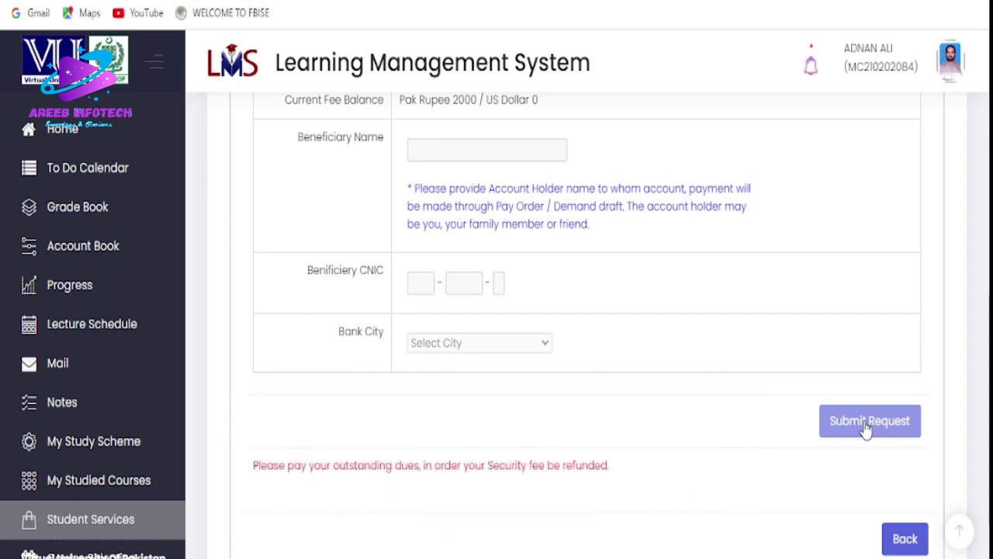
scroll(867, 429, up, 1)
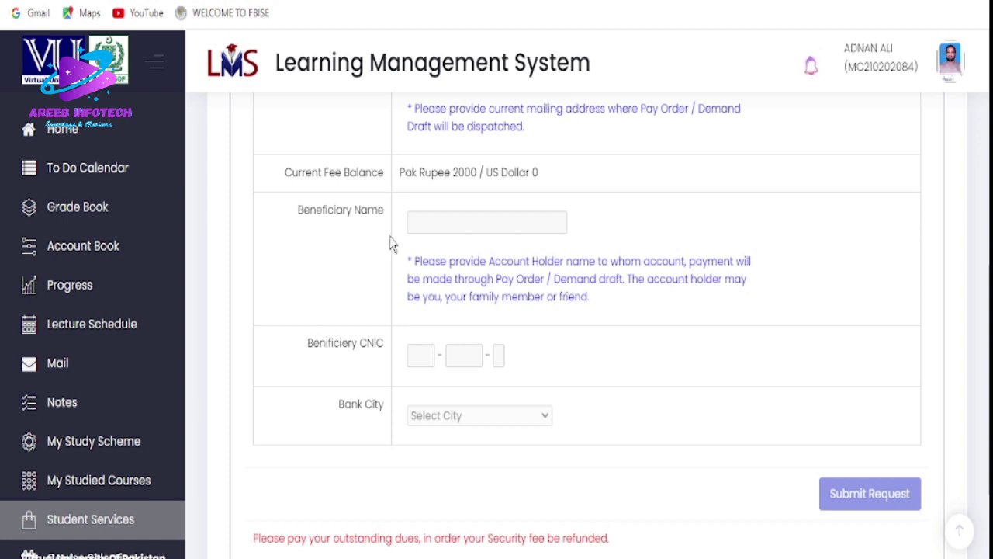
Step: Return to the home page's degree completion notice and open the profile verification for the issuance of documents
click(70, 133)
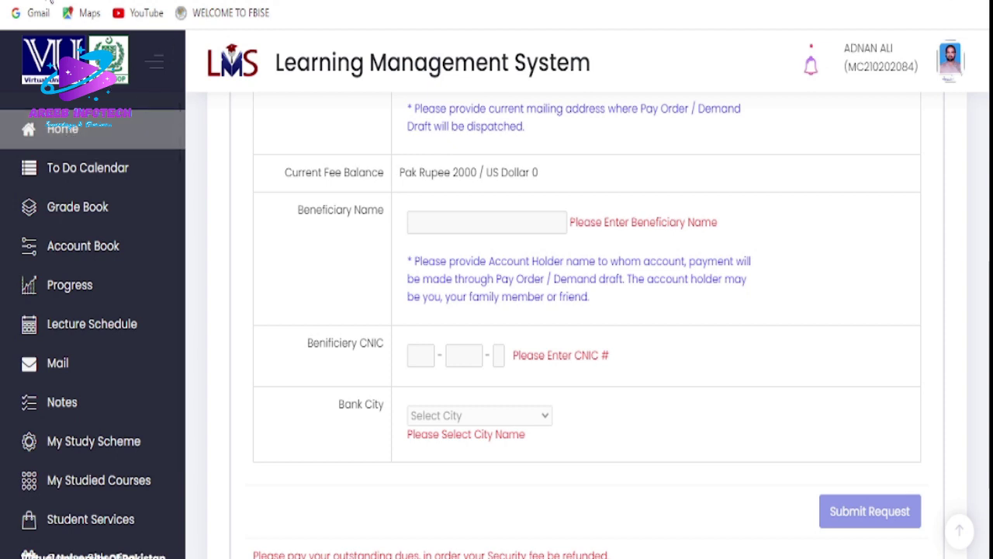
click(21, 3)
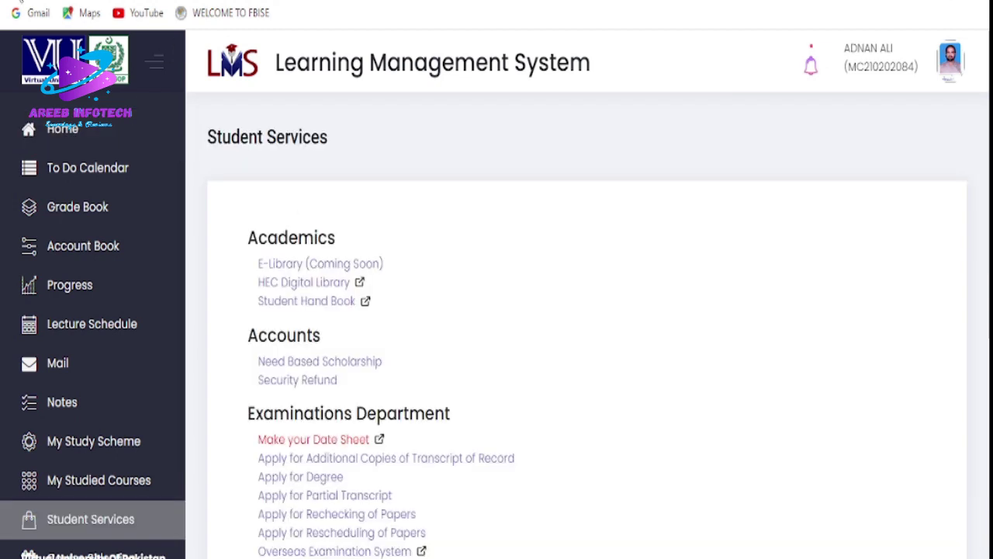
click(21, 3)
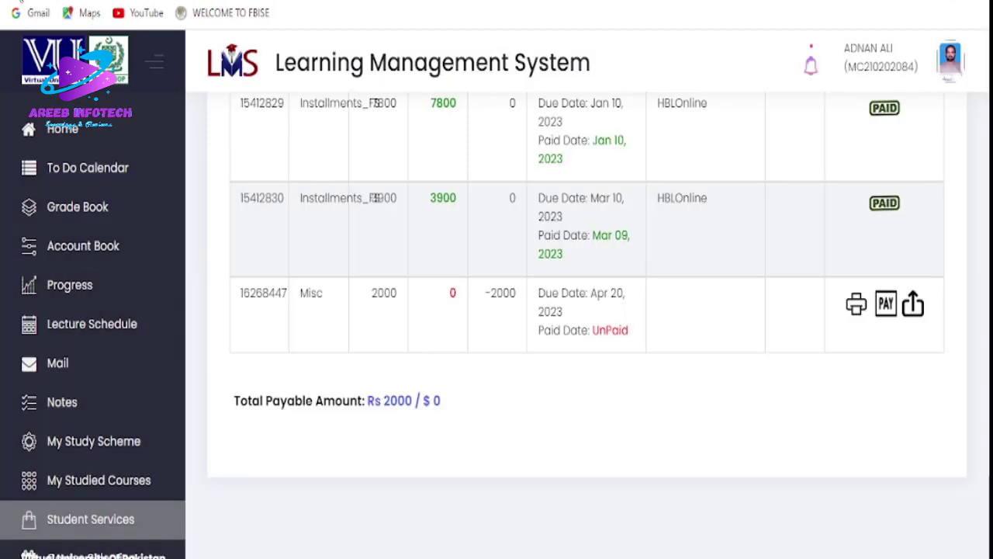
click(21, 3)
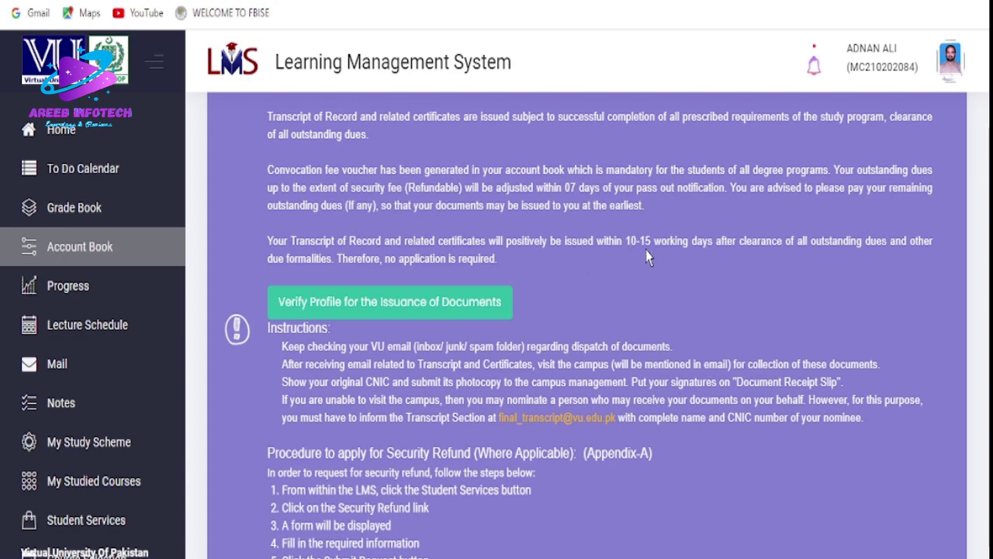
click(385, 306)
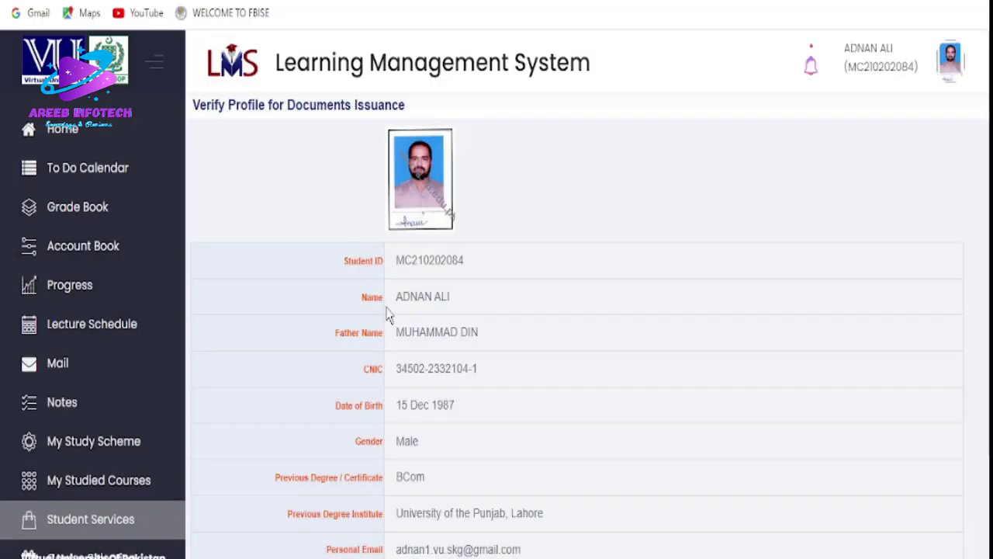
Step: Review the personal, degree and contact details and the disclaimer on the document issuance verification page
scroll(388, 314, down, 2)
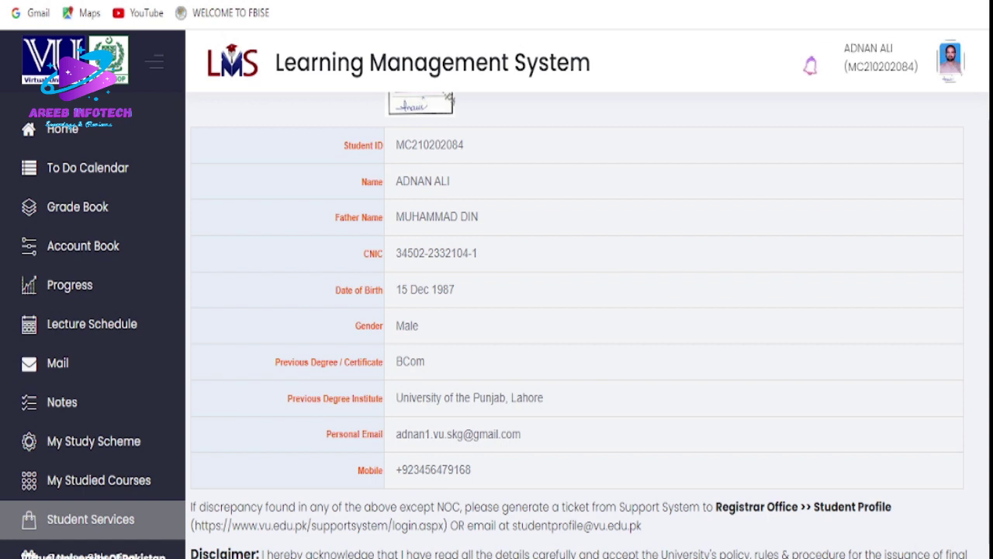
scroll(578, 324, down, 1)
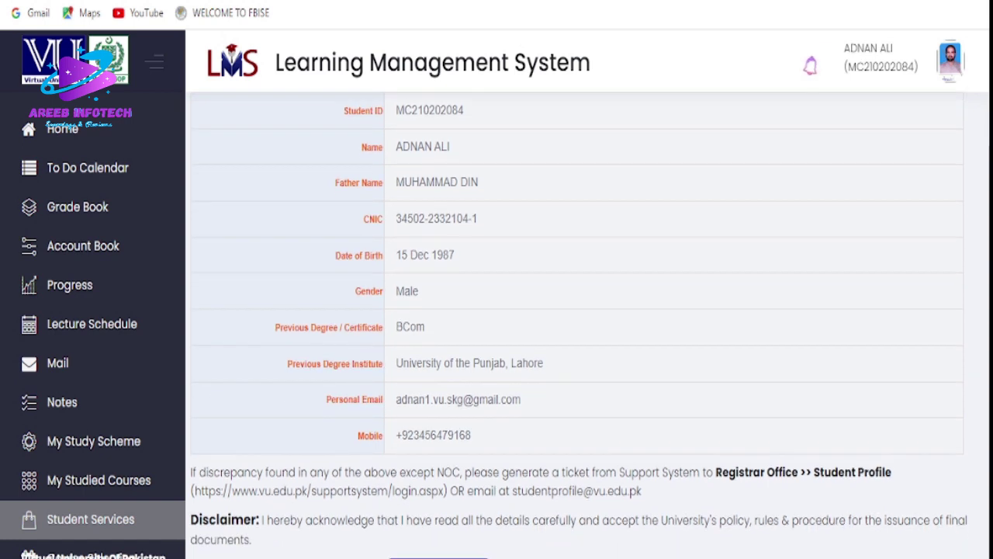
scroll(578, 325, down, 1)
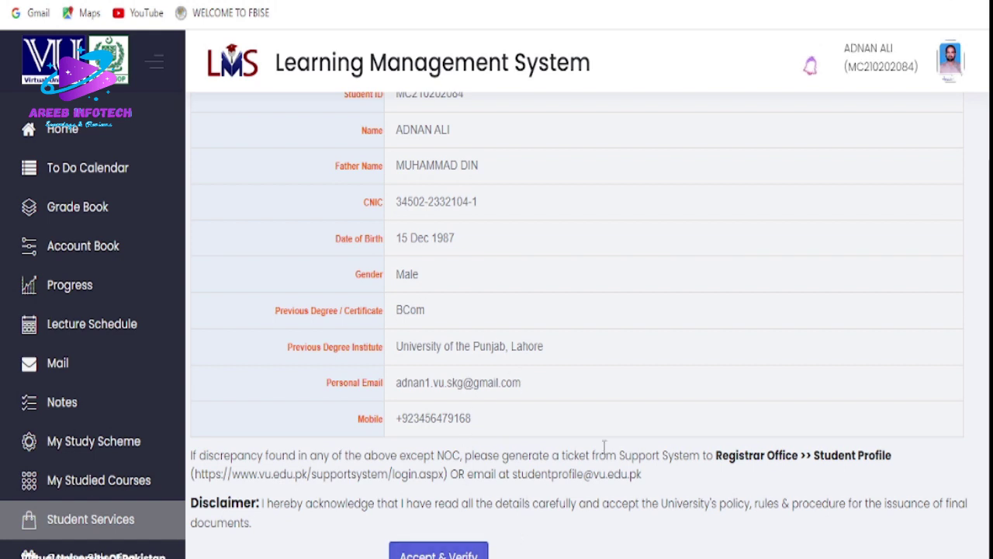
scroll(604, 447, up, 3)
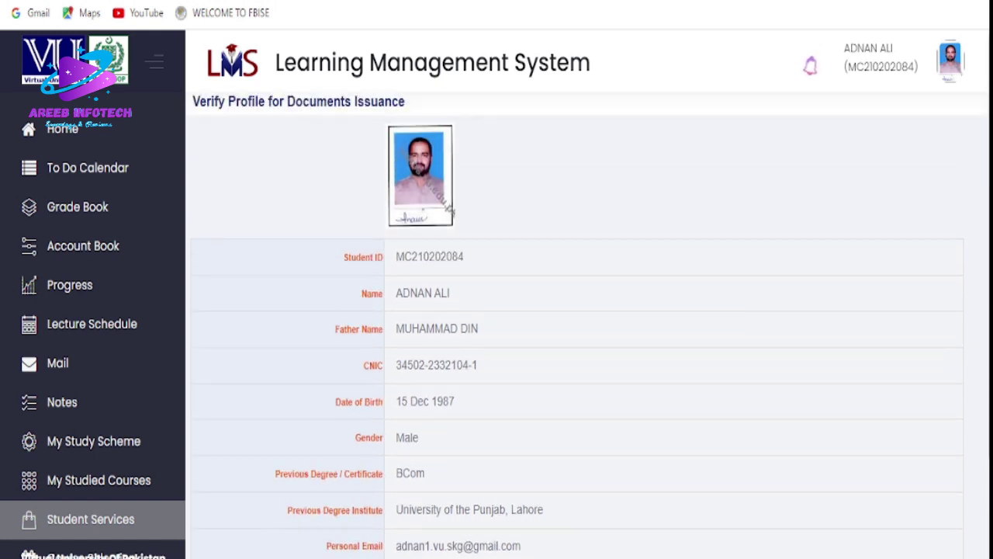